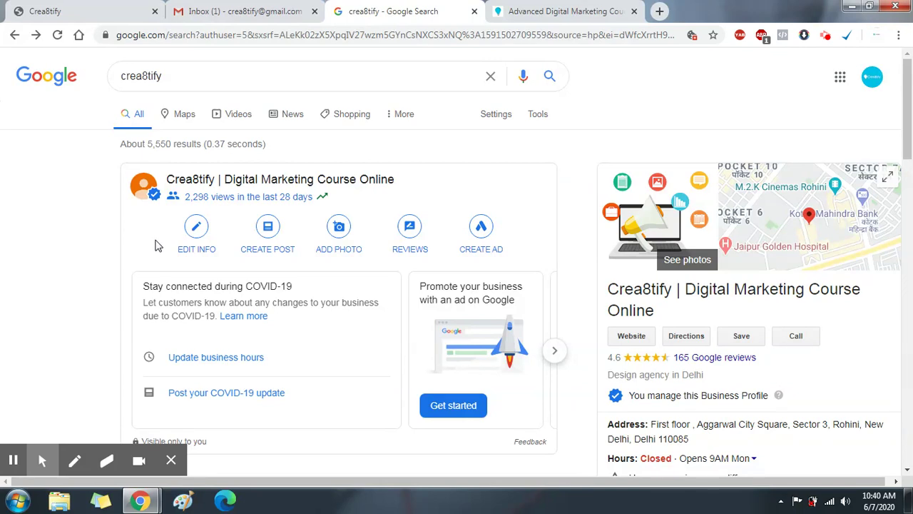
- Examine the Crea8tify business profile in the search results, its edit options and the signed-in Google account
scroll(153, 243, down, 1)
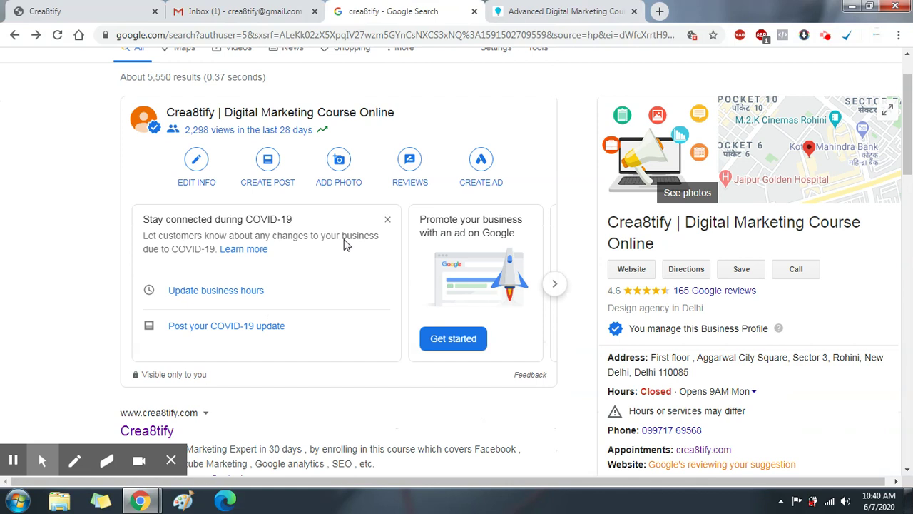
scroll(746, 286, down, 2)
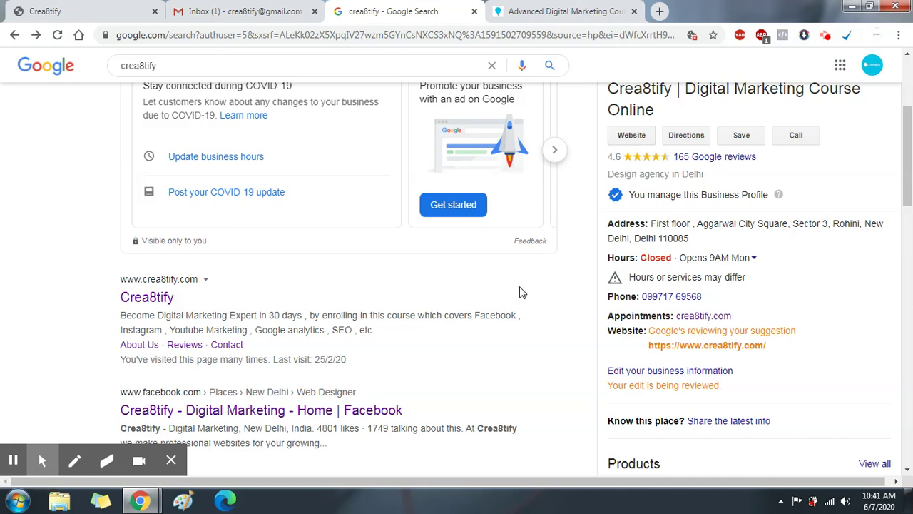
scroll(517, 281, up, 2)
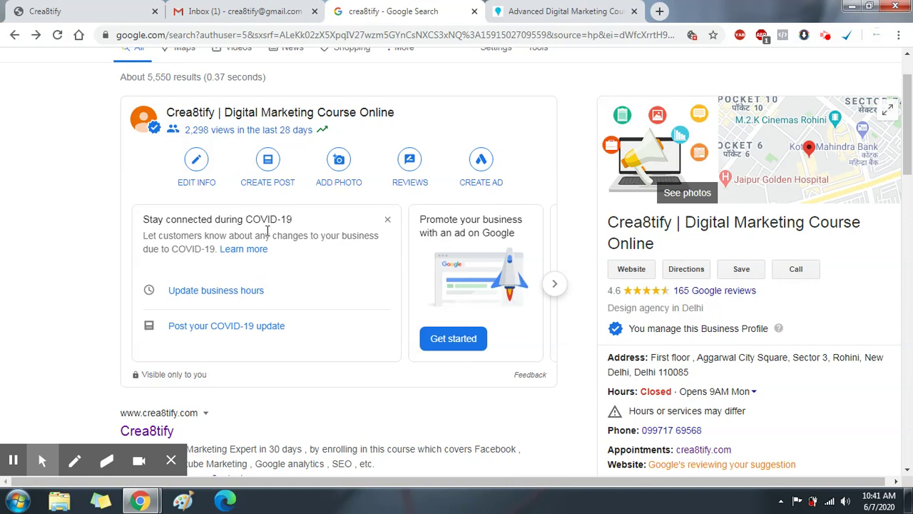
click(190, 160)
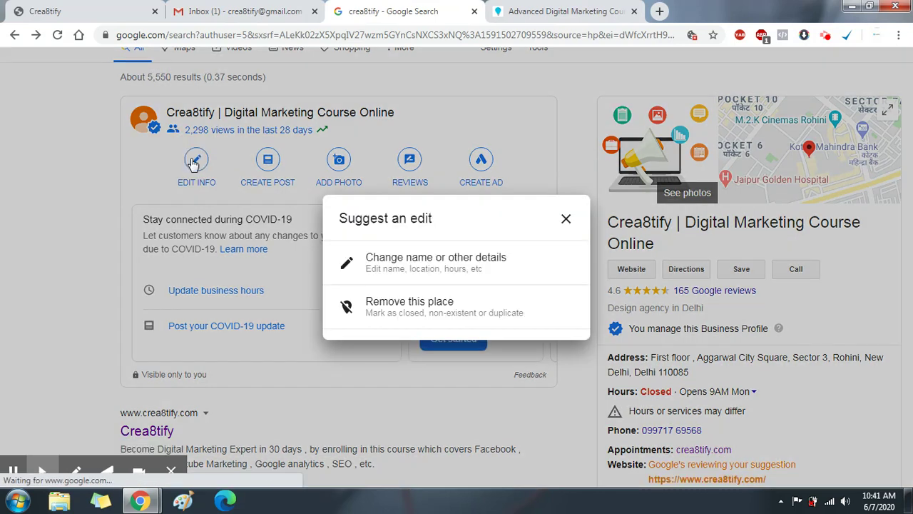
click(566, 219)
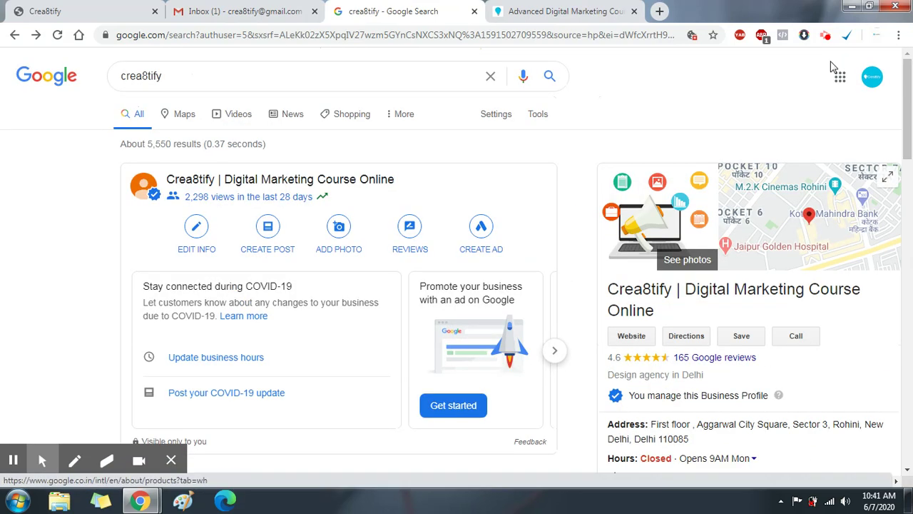
click(869, 80)
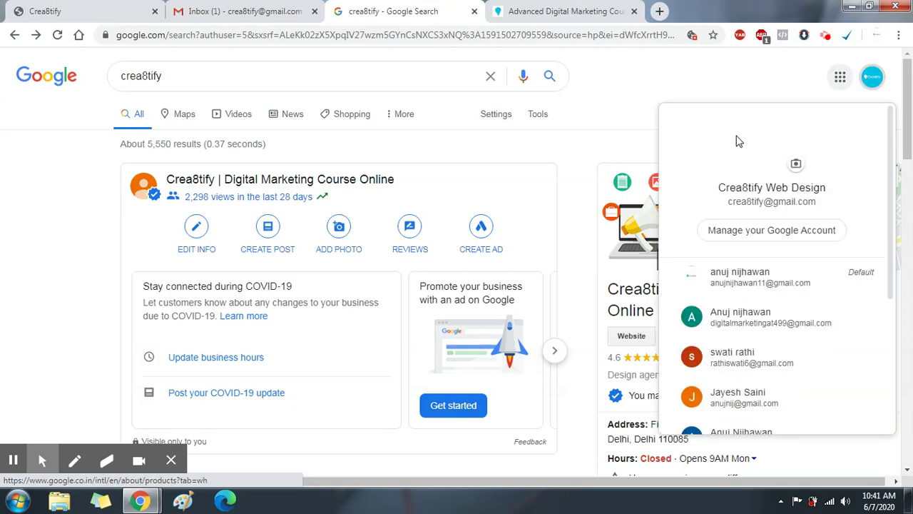
click(649, 86)
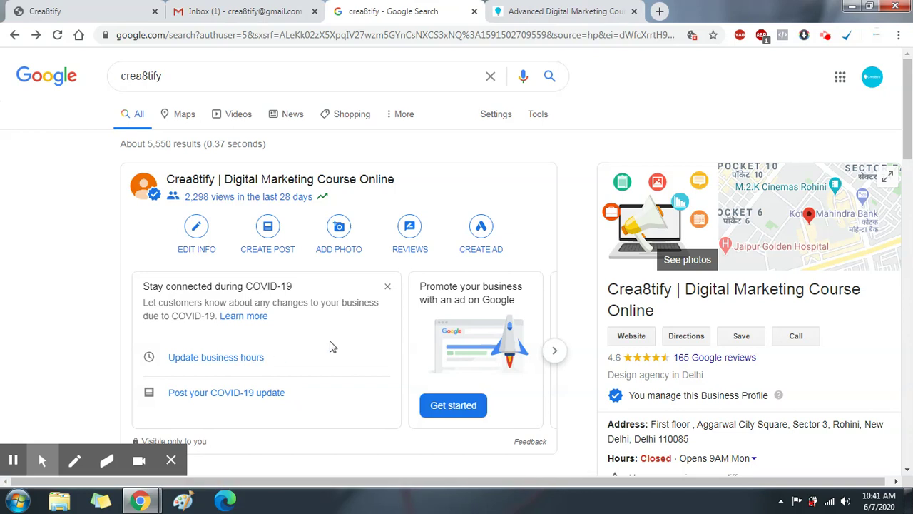
scroll(457, 347, down, 2)
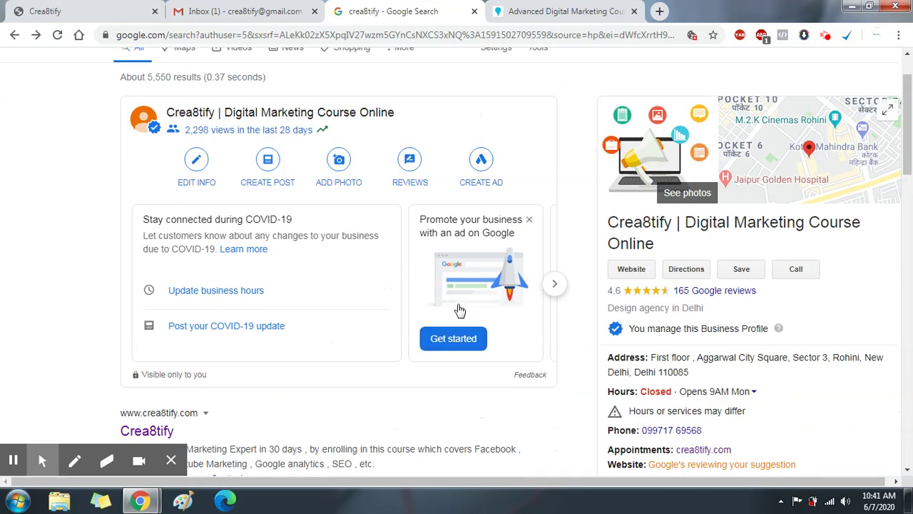
scroll(284, 225, up, 2)
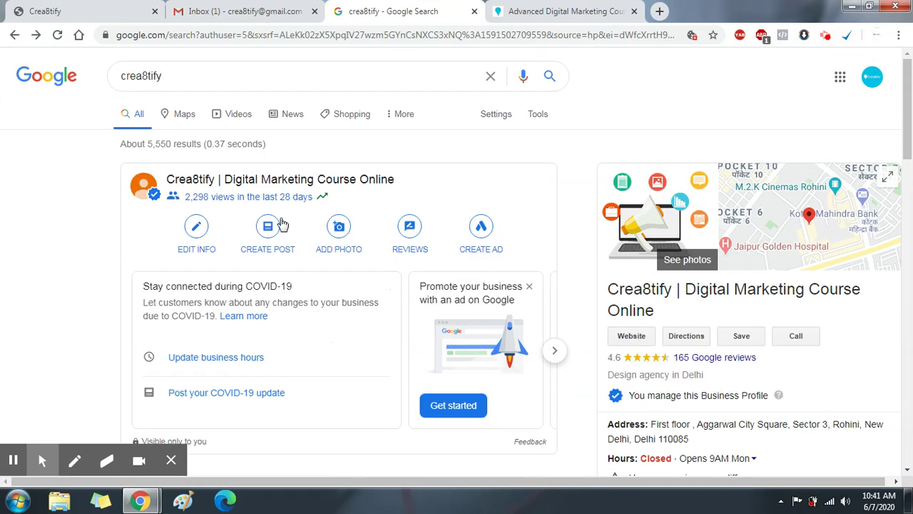
- Open the business name and details for editing and remove "Online" from the end of the business name
click(196, 227)
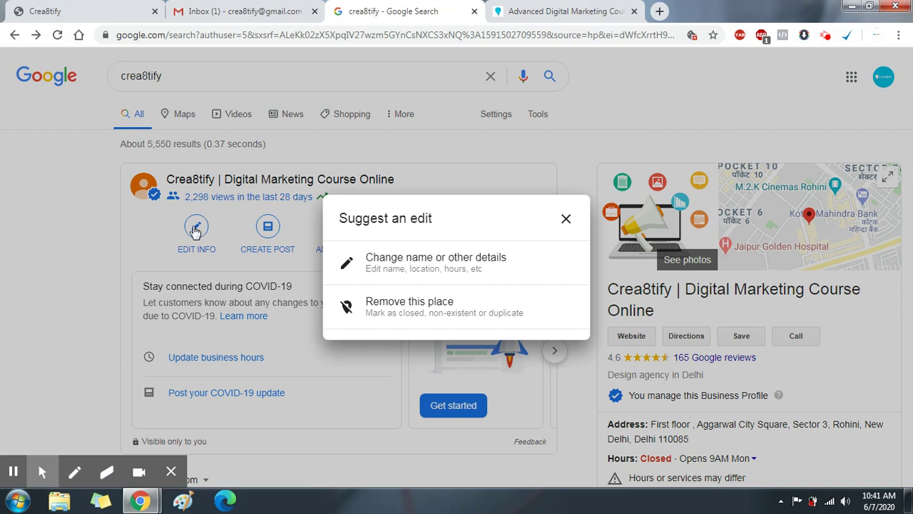
click(430, 277)
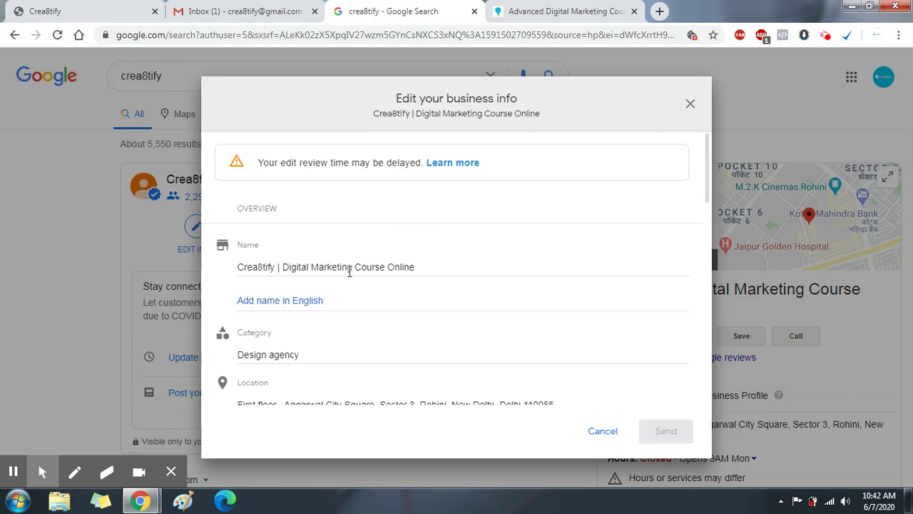
click(436, 261)
double_click(401, 266)
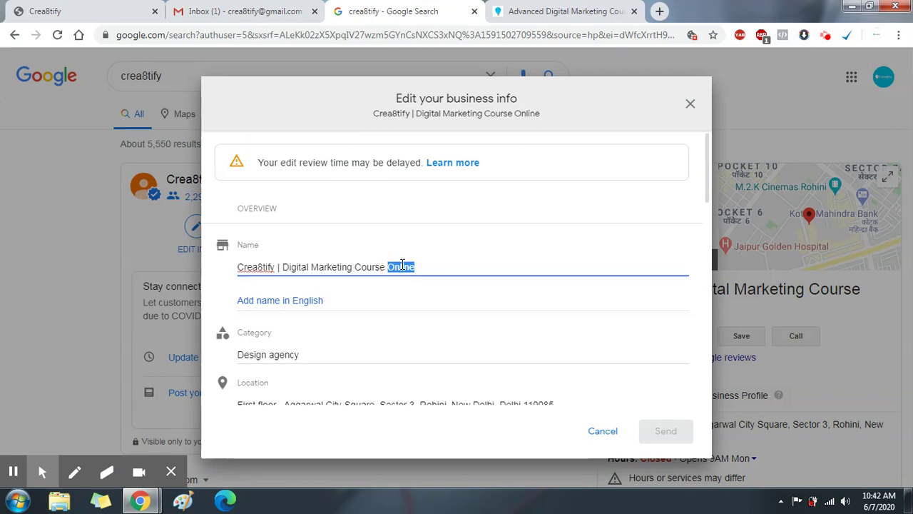
key(BackSpace)
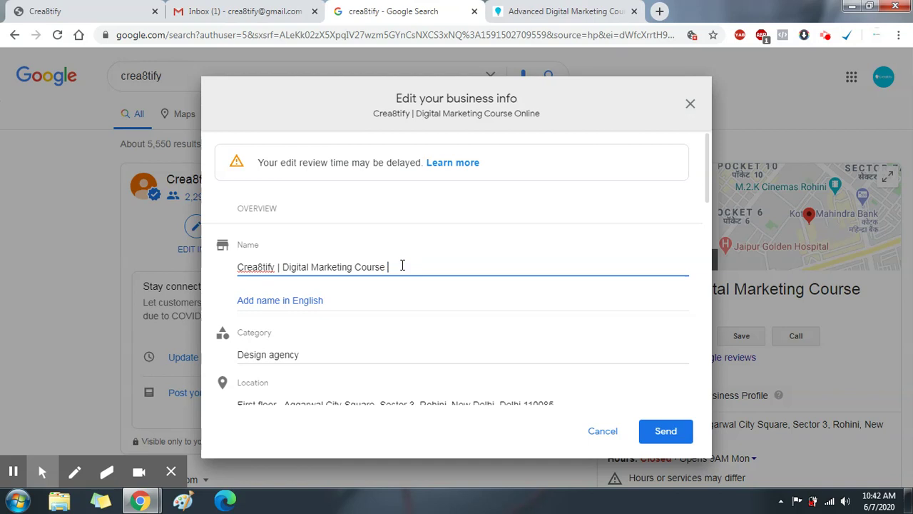
scroll(378, 268, down, 1)
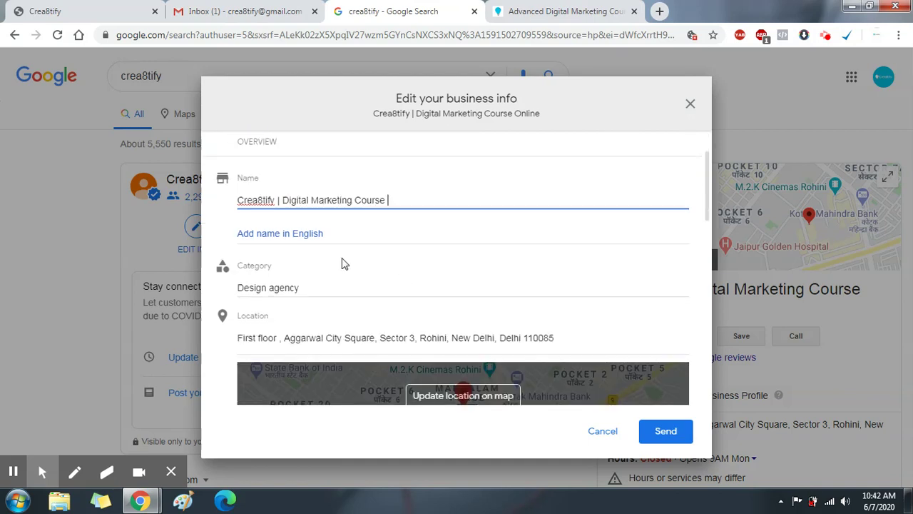
click(312, 236)
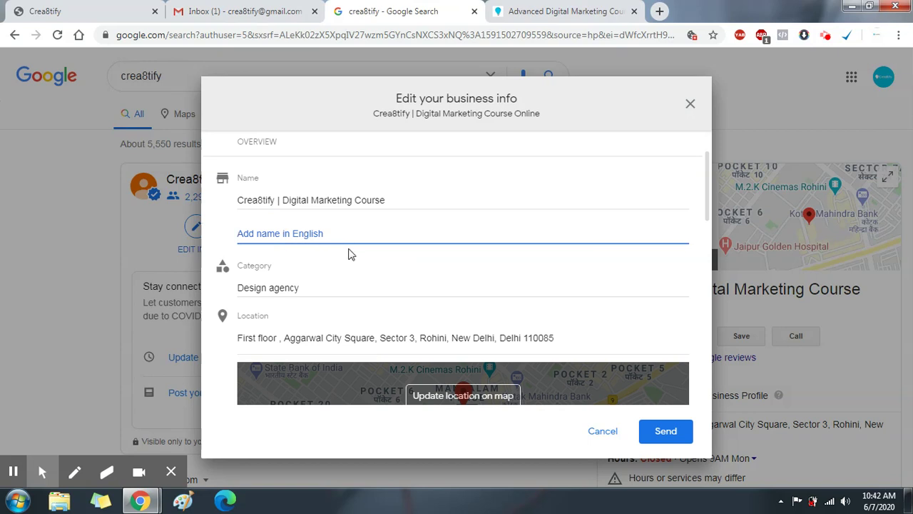
- Replace the business category with School
scroll(349, 255, down, 1)
click(366, 221)
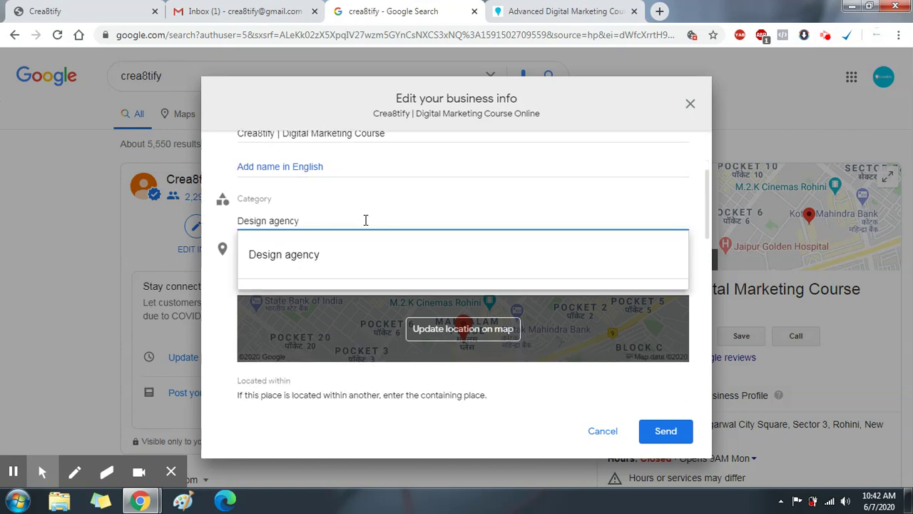
key(ctrl+a)
key(BackSpace)
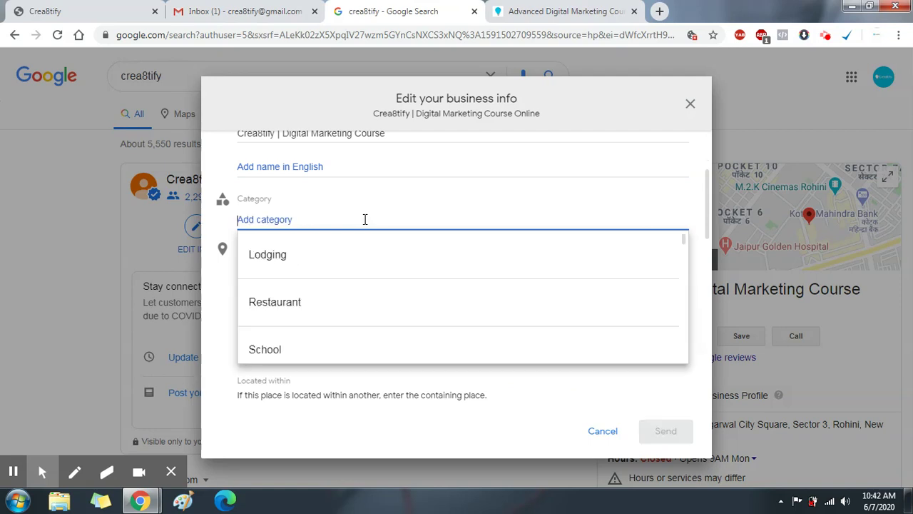
scroll(332, 294, down, 1)
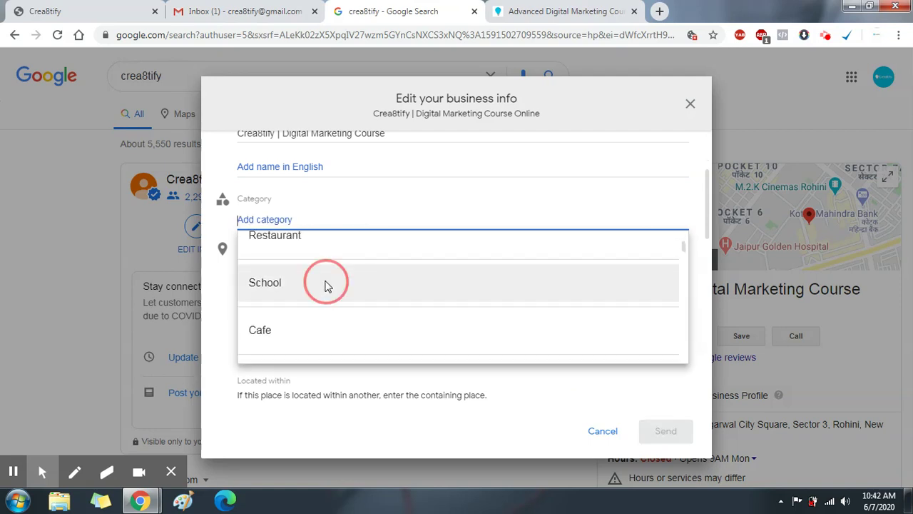
click(327, 285)
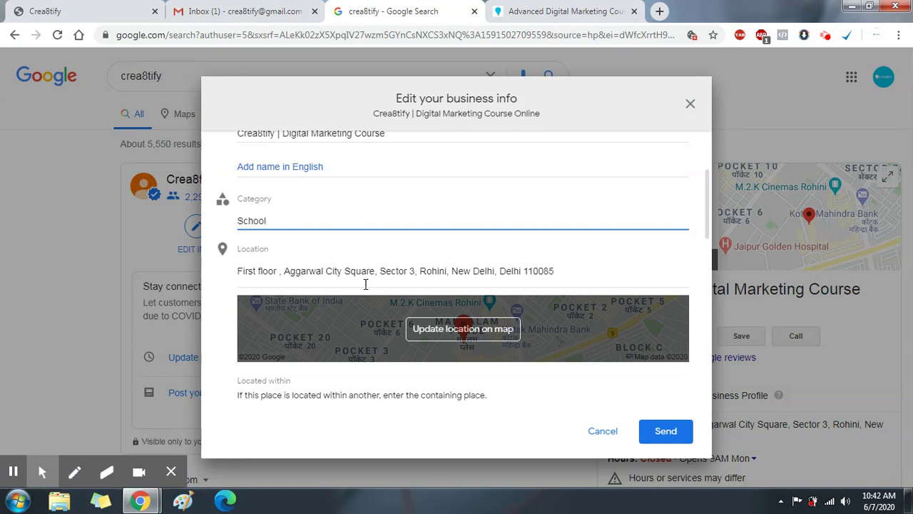
- Search for "rohini" as the containing place and set the business as located within Rohini Sector 7 Post Office
scroll(366, 284, down, 2)
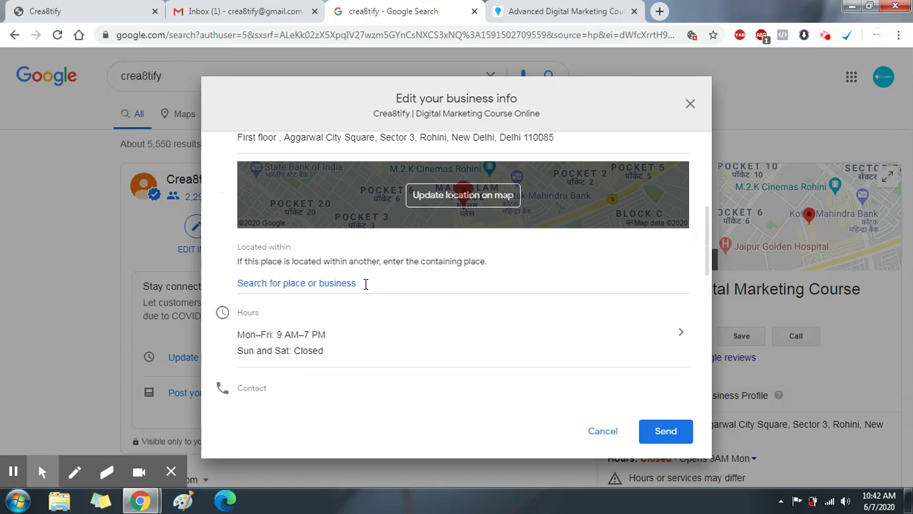
click(325, 285)
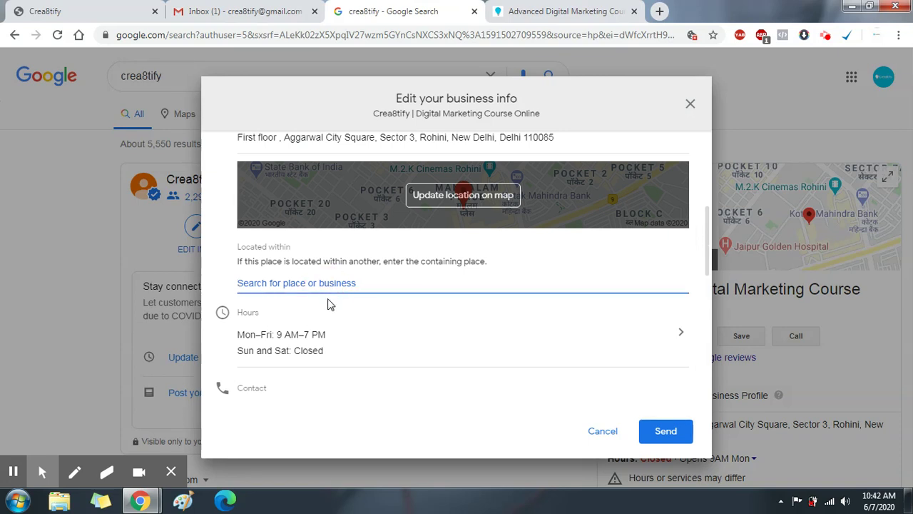
text(rohin)
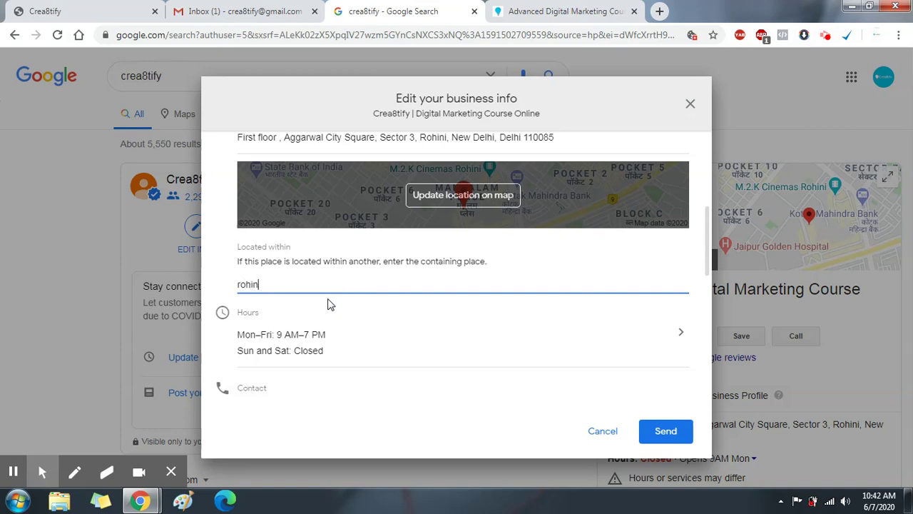
text(i)
click(346, 312)
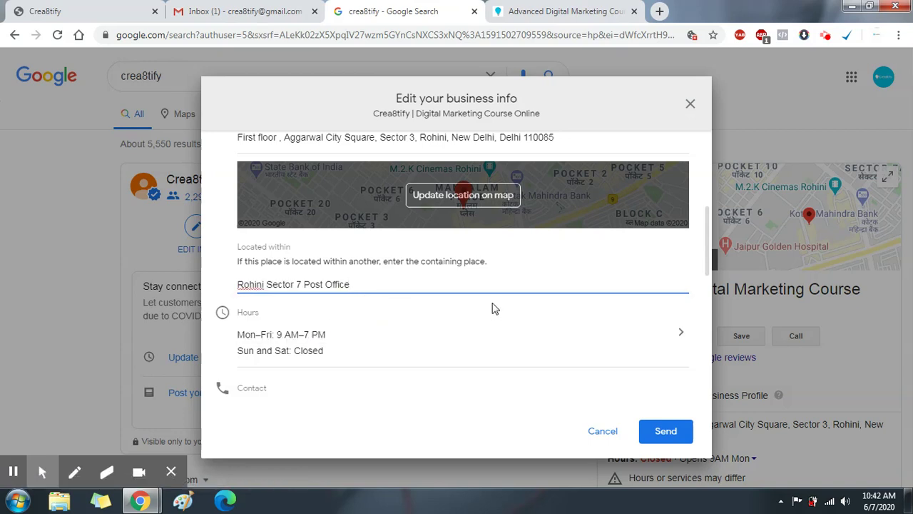
- Open the business hours for editing and select Thursday as a day with incorrect hours
scroll(493, 312, down, 1)
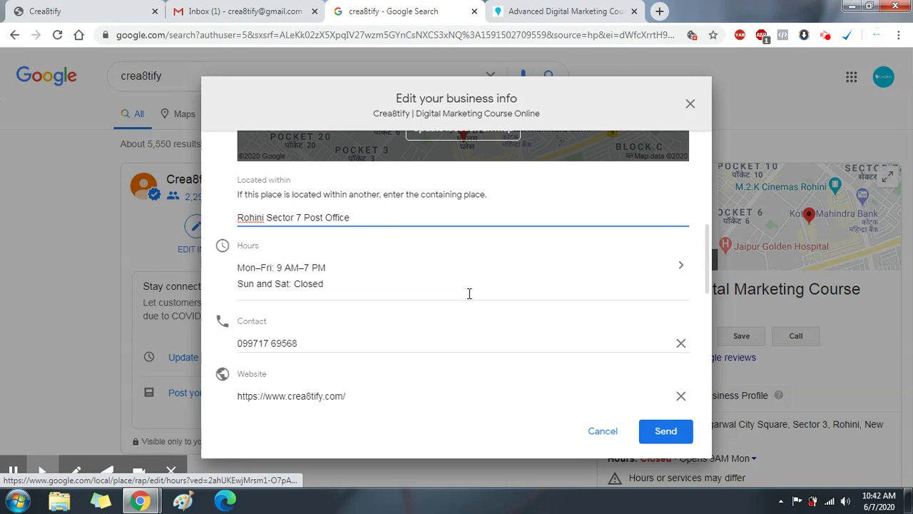
scroll(469, 294, down, 2)
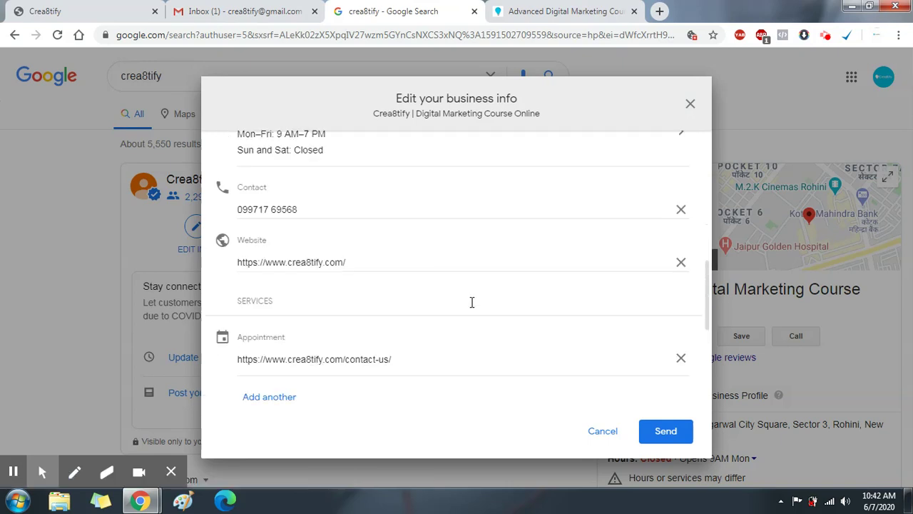
scroll(407, 254, up, 2)
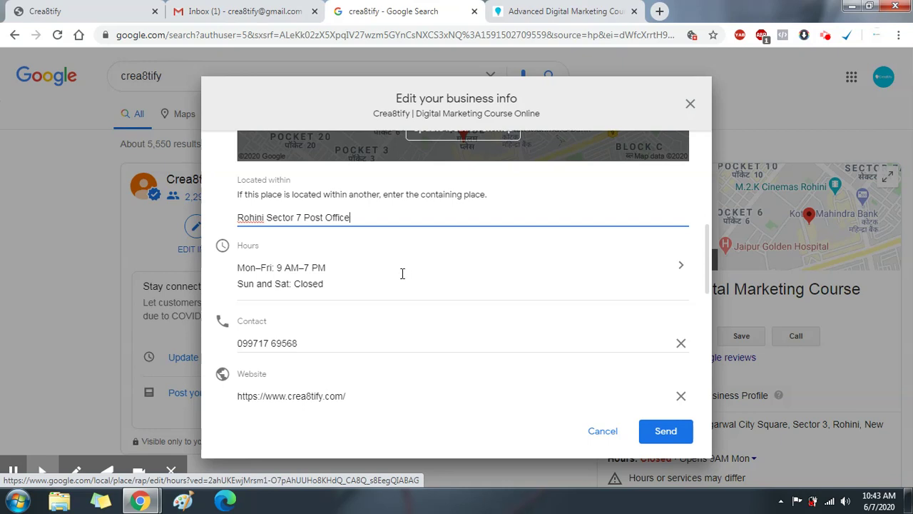
click(338, 292)
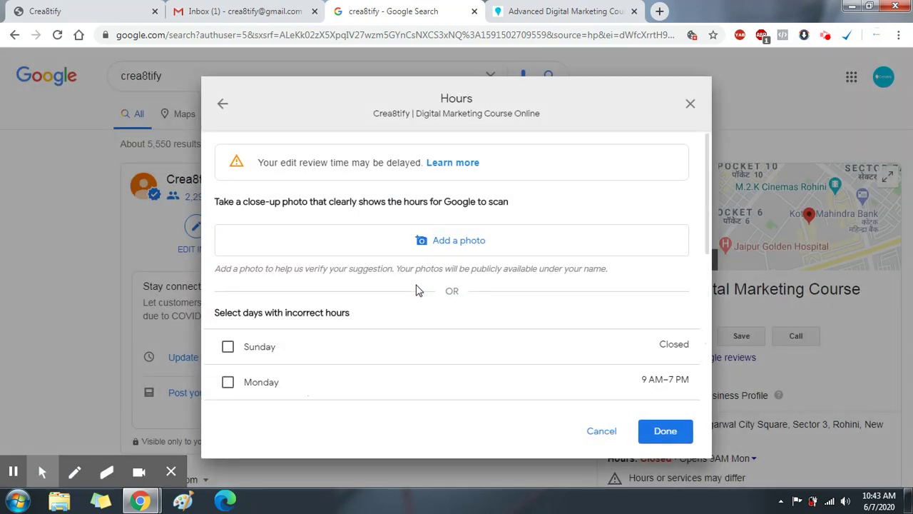
scroll(419, 284, down, 2)
scroll(225, 227, down, 2)
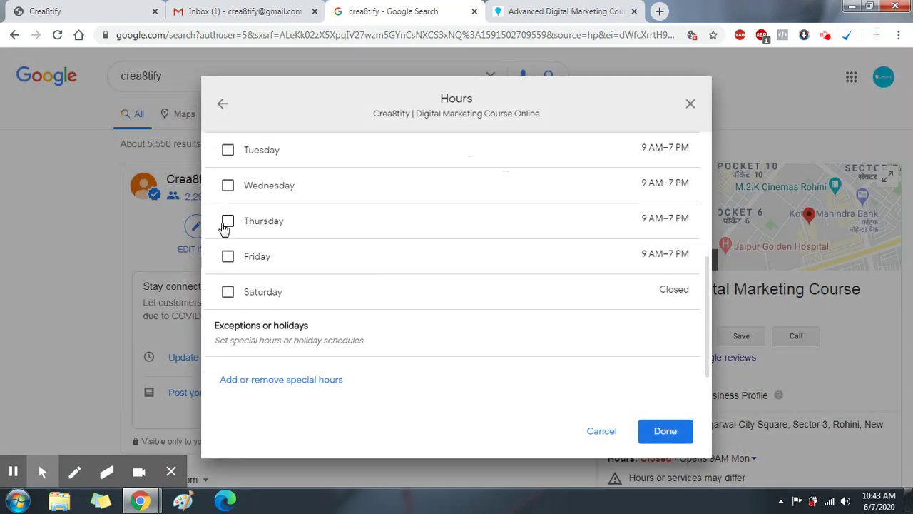
click(227, 223)
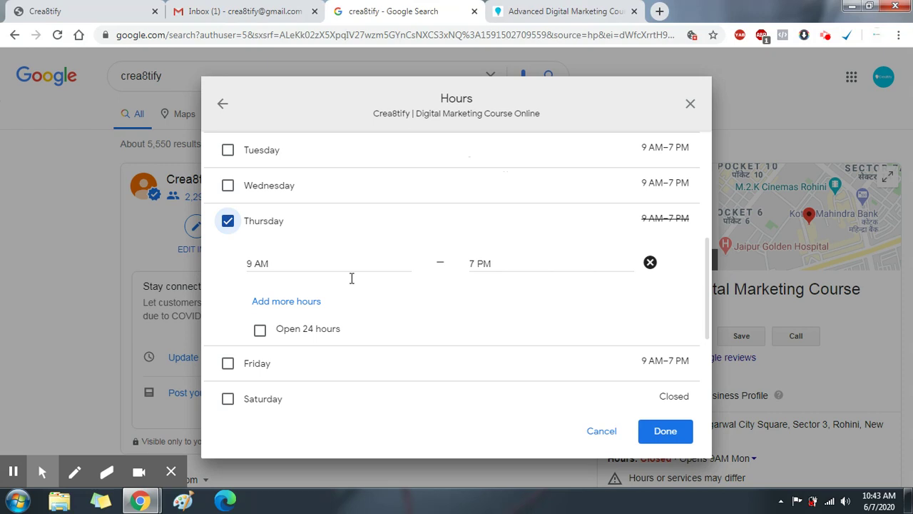
- Set Thursday to open 24 hours
click(516, 265)
click(490, 262)
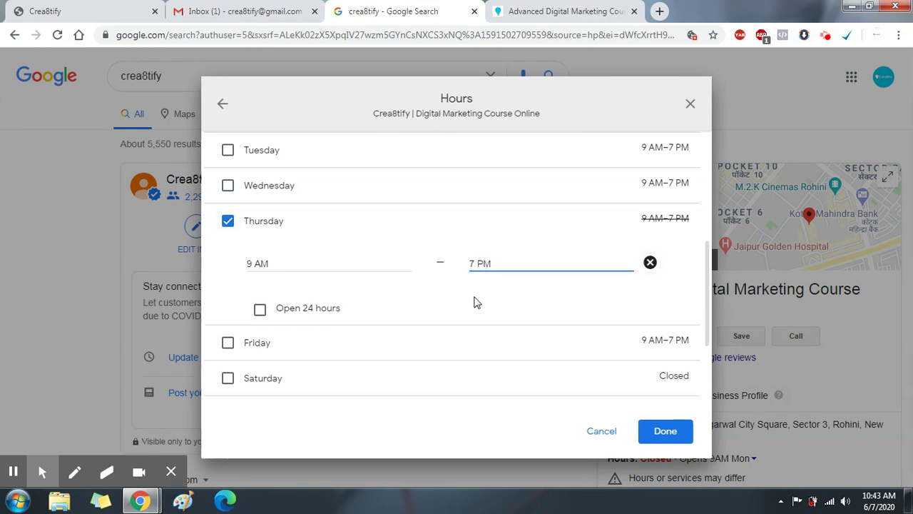
key(BackSpace)
text(8)
click(259, 309)
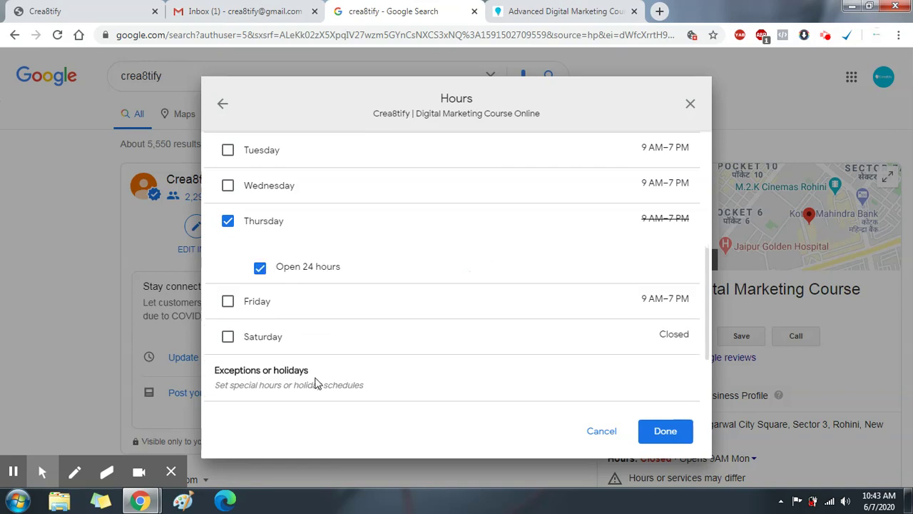
- Select Friday as a day with incorrect hours and try marking it as closed and as open 24 hours
click(228, 301)
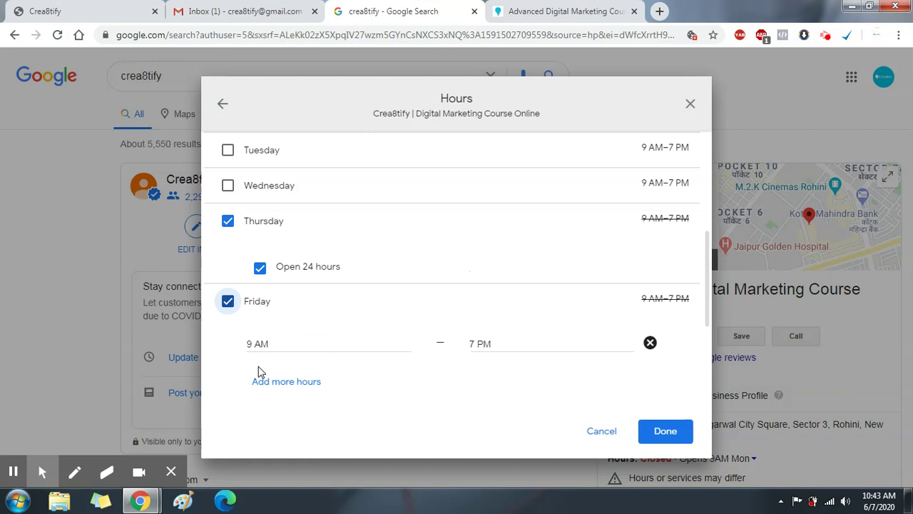
scroll(260, 372, down, 2)
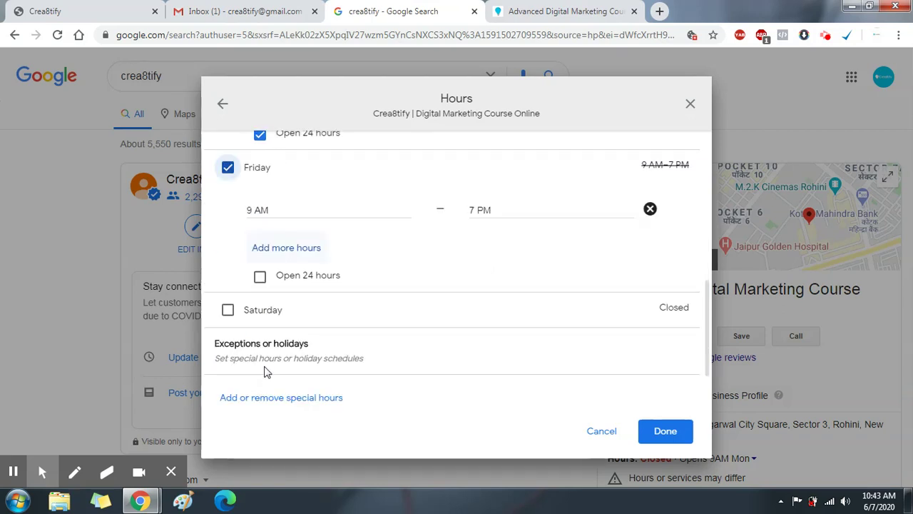
click(650, 209)
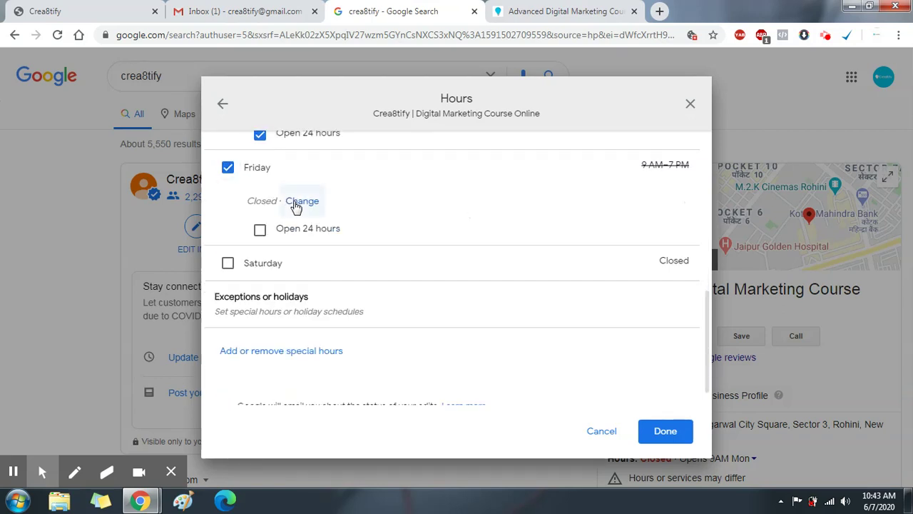
click(293, 202)
click(650, 209)
click(285, 230)
click(264, 212)
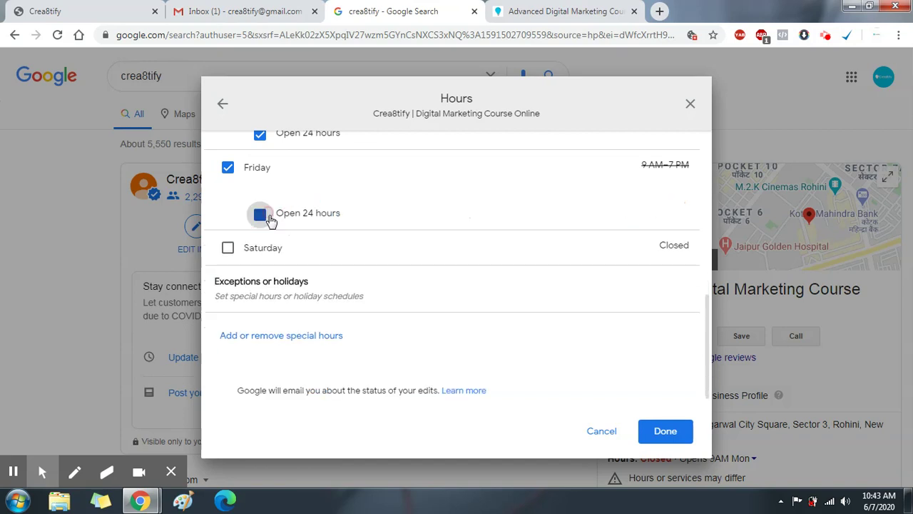
scroll(288, 225, up, 8)
scroll(288, 224, down, 3)
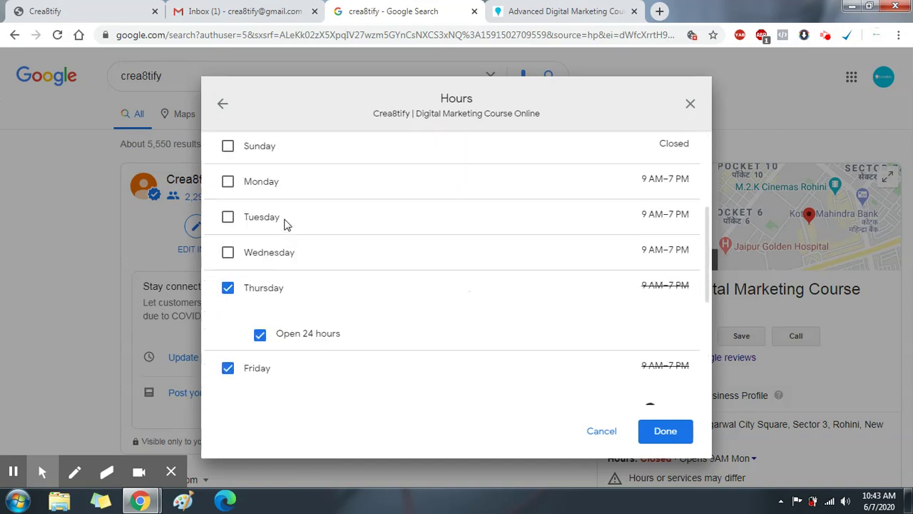
- Select Sunday as a day with incorrect hours and remove its suggested opening hours
click(227, 147)
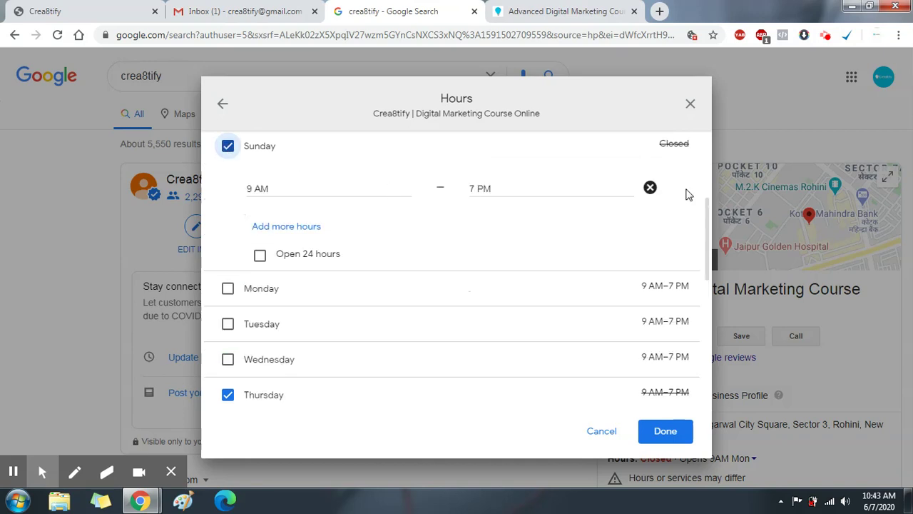
click(646, 188)
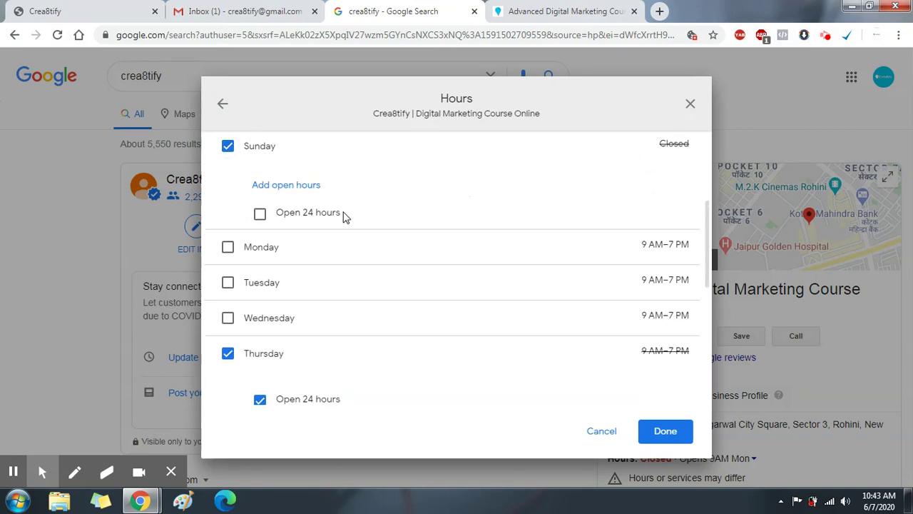
click(260, 219)
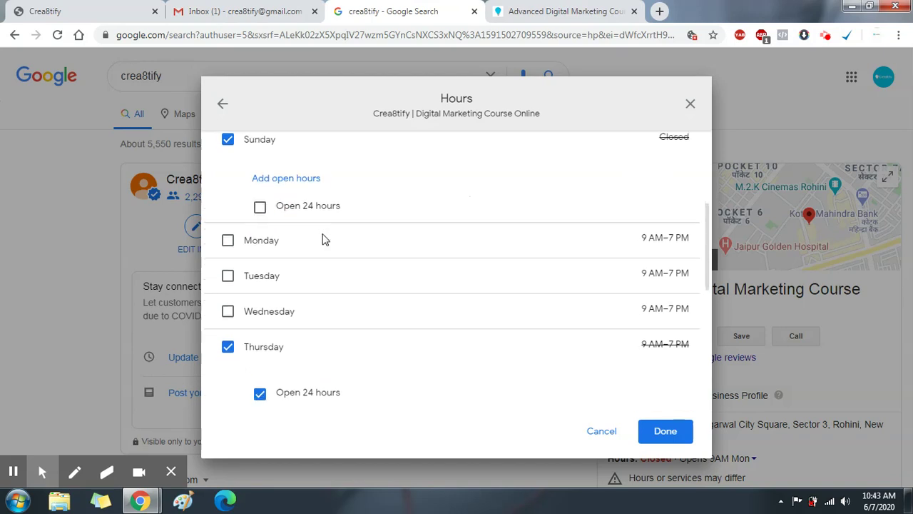
- Open the photo chooser for the business hours, cancel it, and return to the business info form
scroll(331, 250, down, 2)
scroll(343, 253, up, 5)
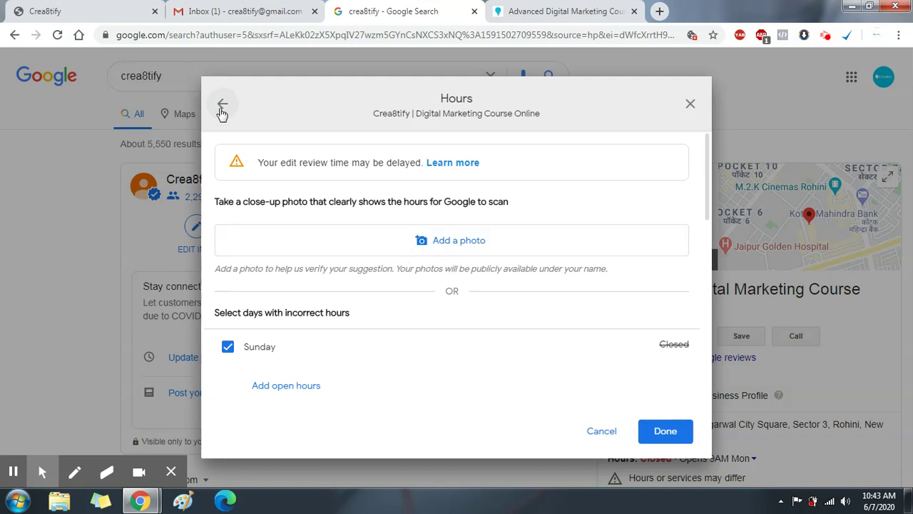
click(438, 241)
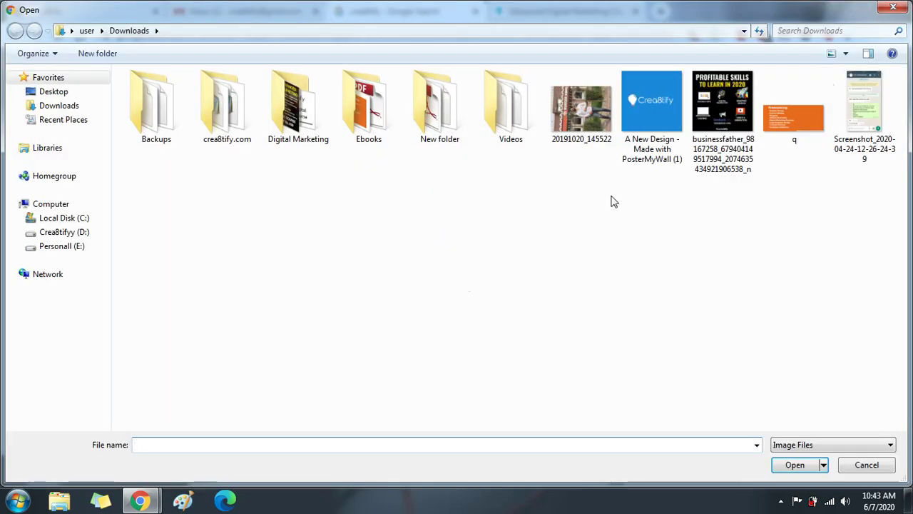
click(894, 7)
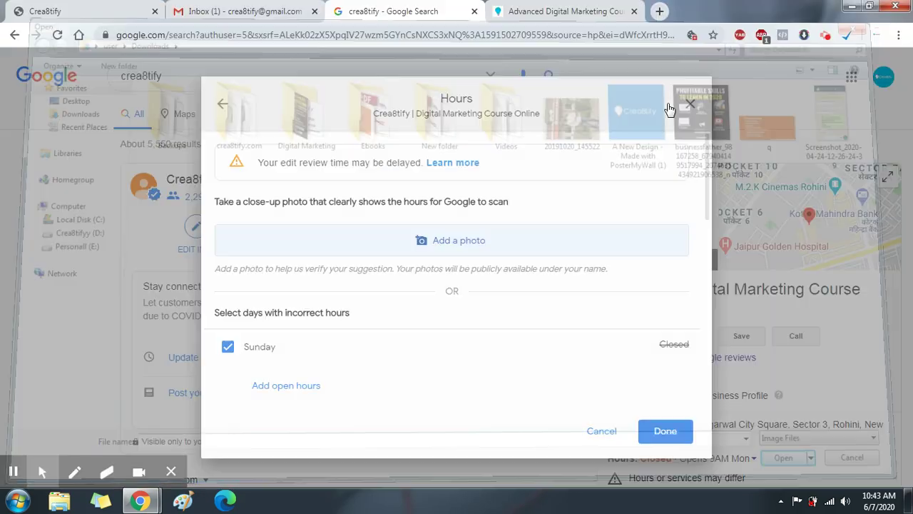
click(225, 112)
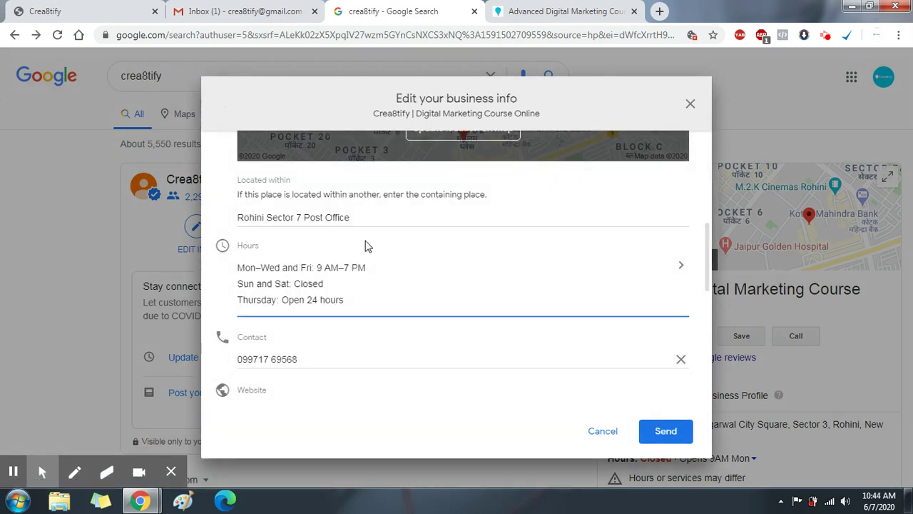
- Replace the last digits of the business's contact phone number
scroll(365, 246, down, 1)
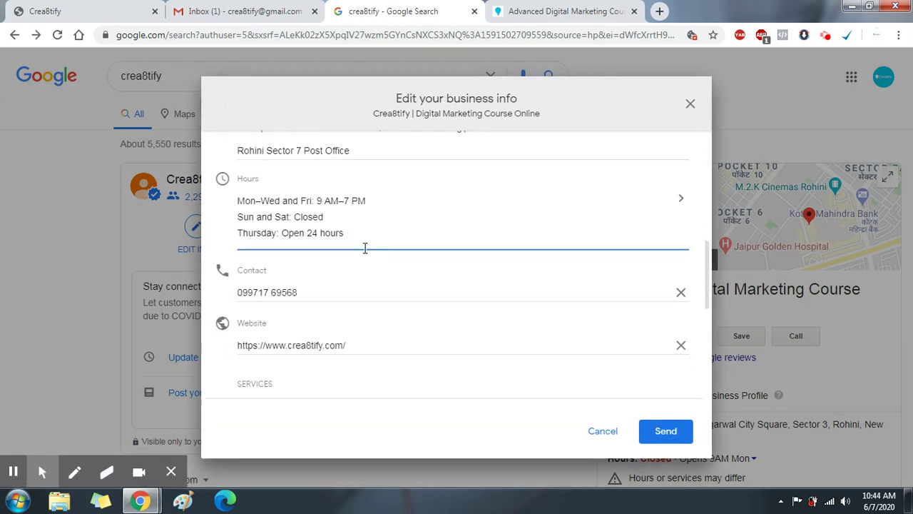
click(368, 292)
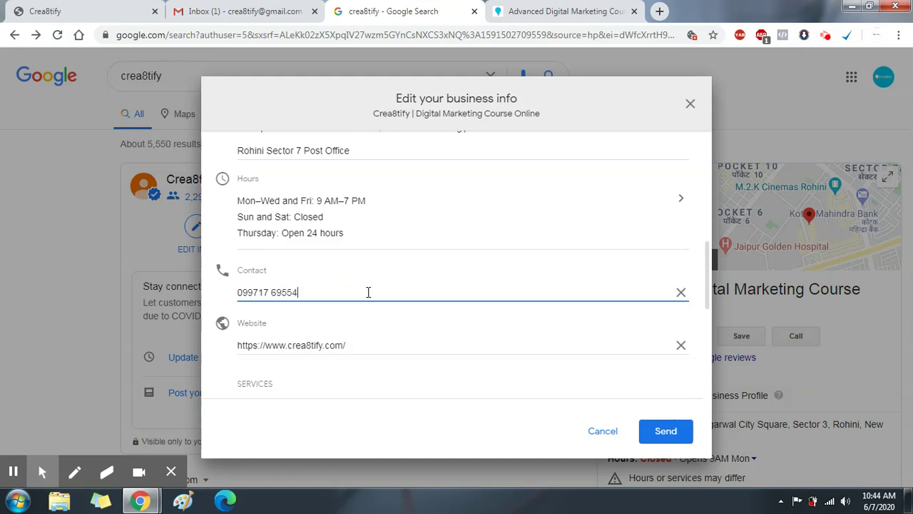
scroll(365, 308, down, 1)
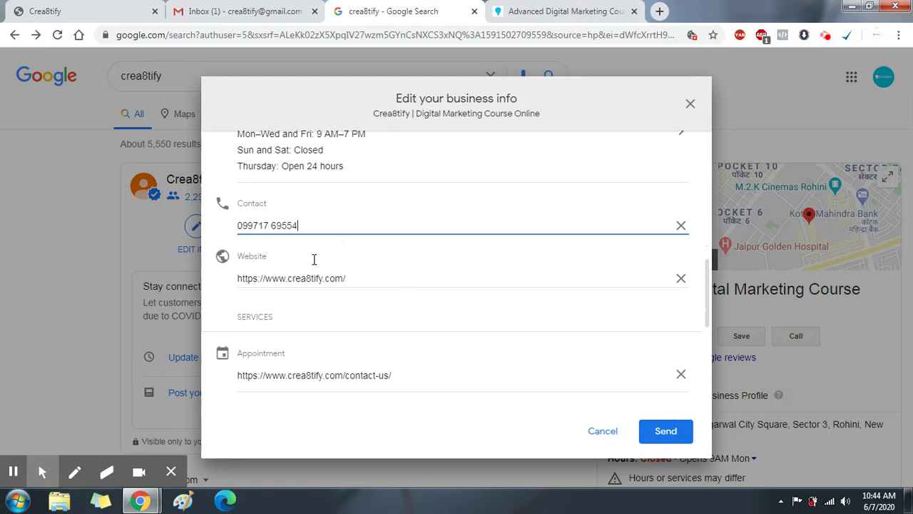
scroll(326, 277, down, 1)
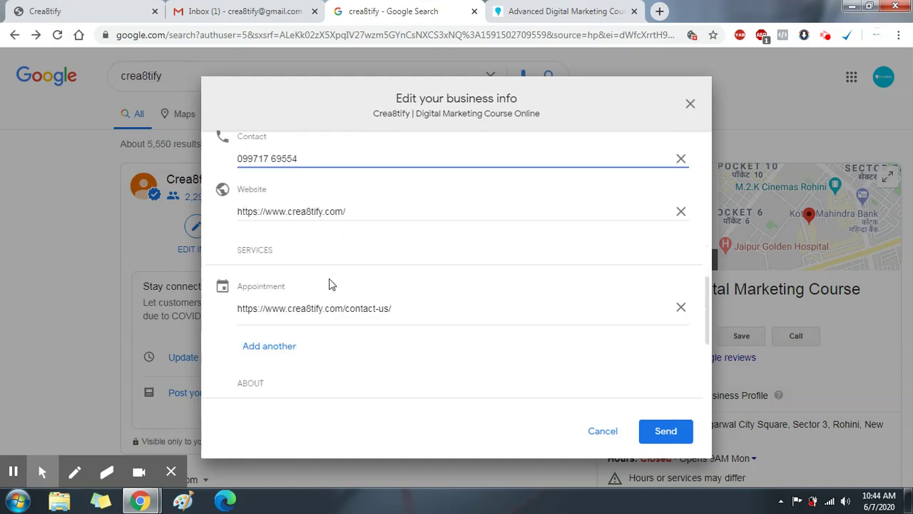
click(364, 212)
key(BackSpace)
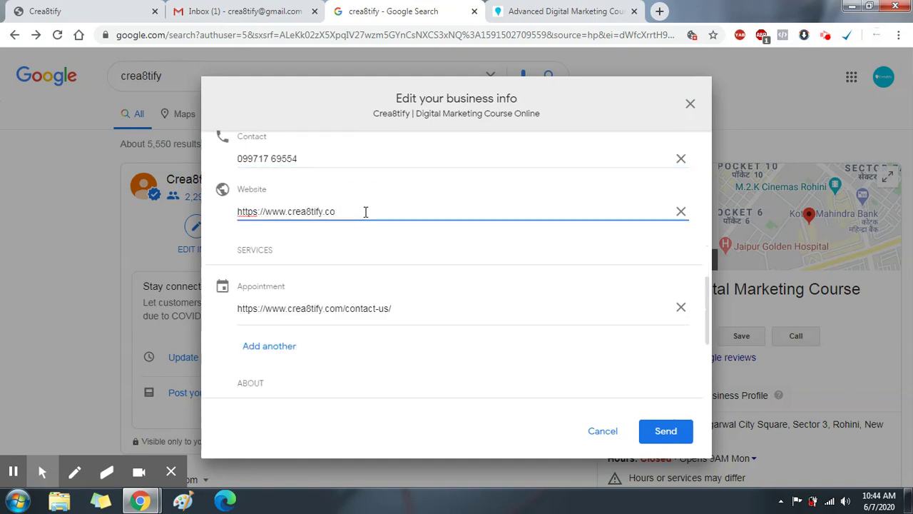
text(.un)
key(BackSpace)
key(BackSpace)
text(in)
key(BackSpace)
scroll(347, 286, down, 1)
click(411, 246)
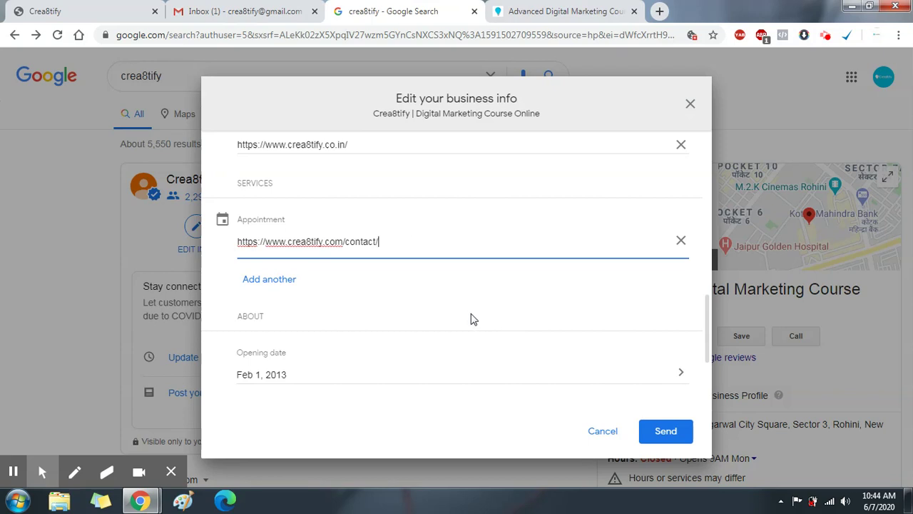
- Open the opening date for editing and try the "I don't know" option
scroll(464, 333, down, 2)
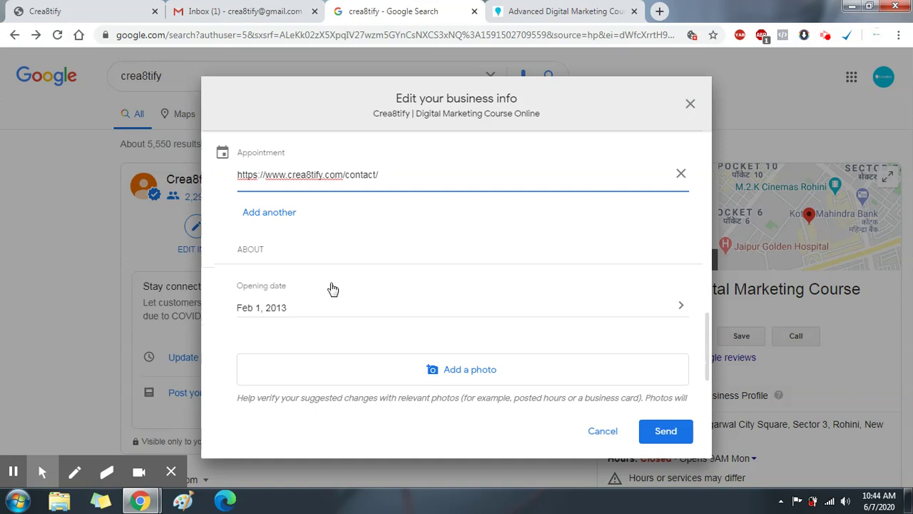
scroll(356, 307, down, 1)
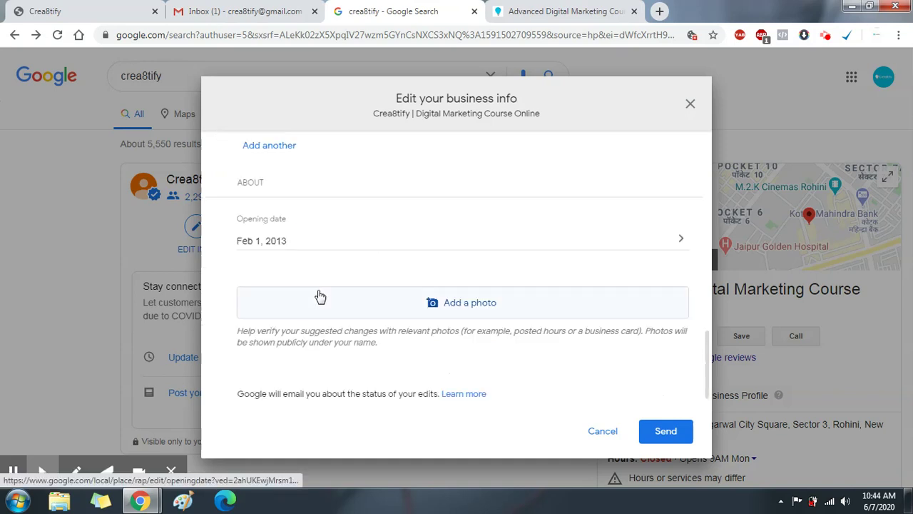
click(334, 239)
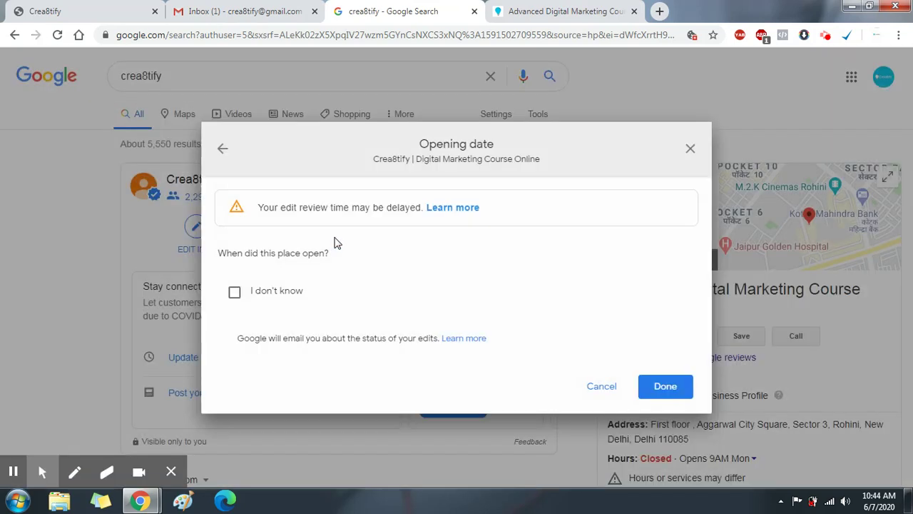
click(224, 103)
click(322, 231)
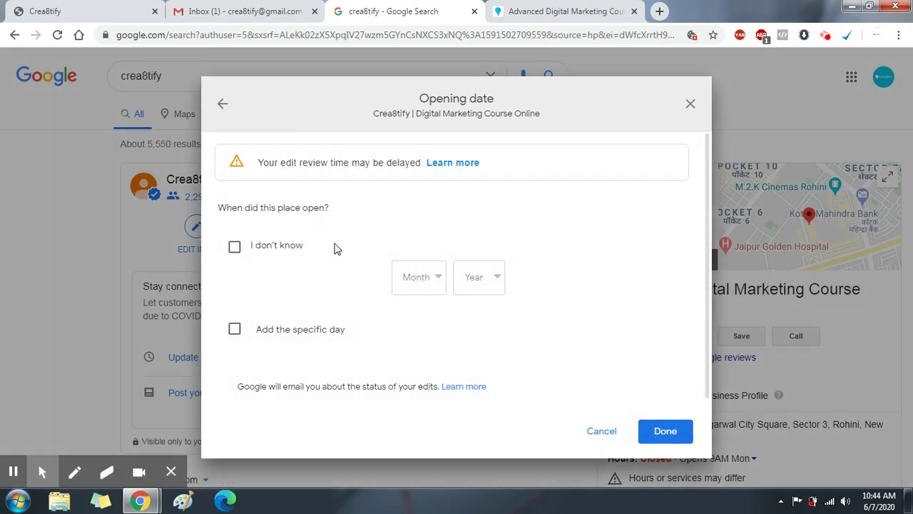
click(234, 248)
click(397, 332)
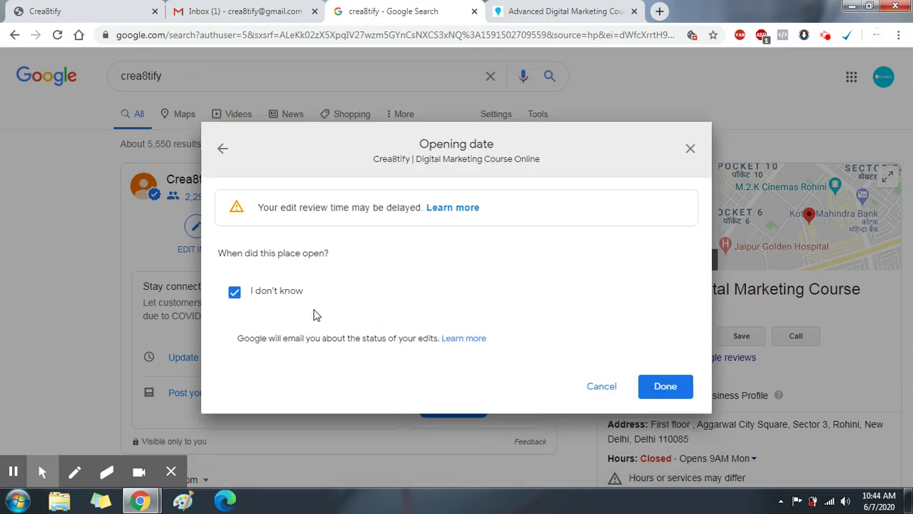
click(238, 291)
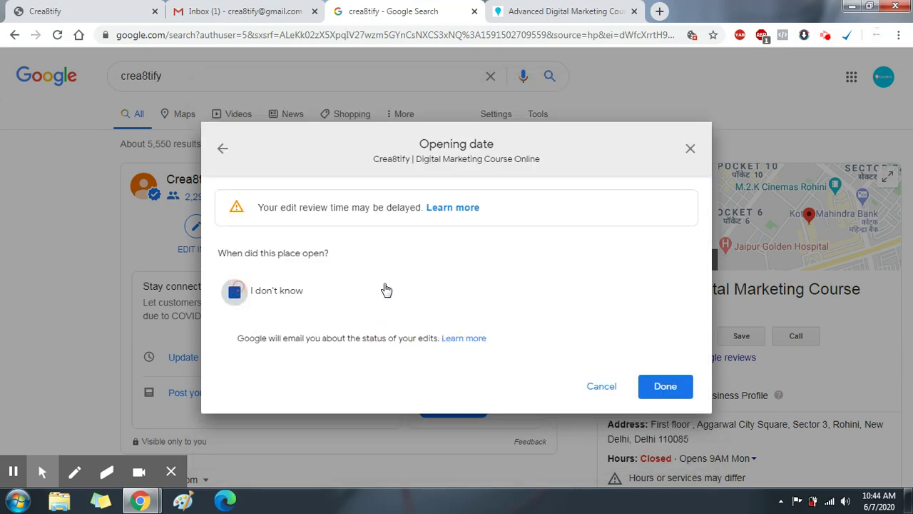
- Add the specific day to the opening date as Jun 7, 2020, and return to the business info form
click(359, 240)
click(405, 285)
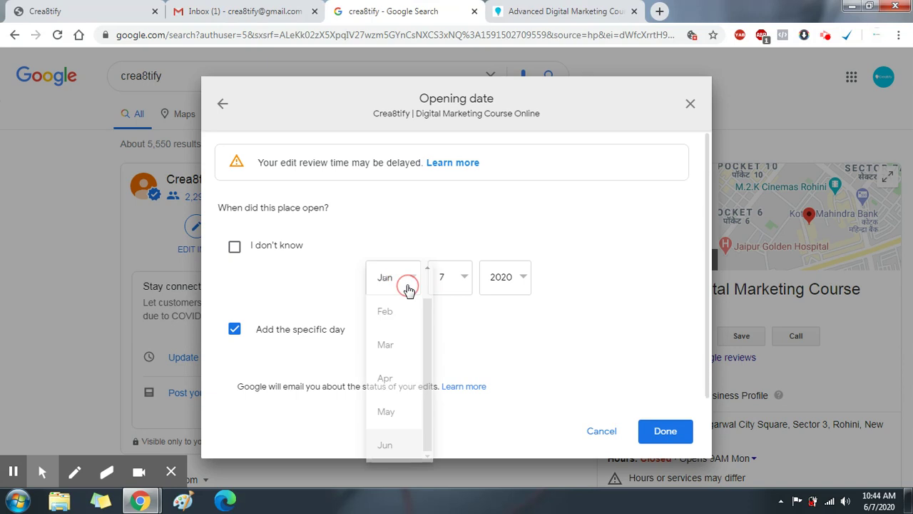
click(489, 291)
click(448, 290)
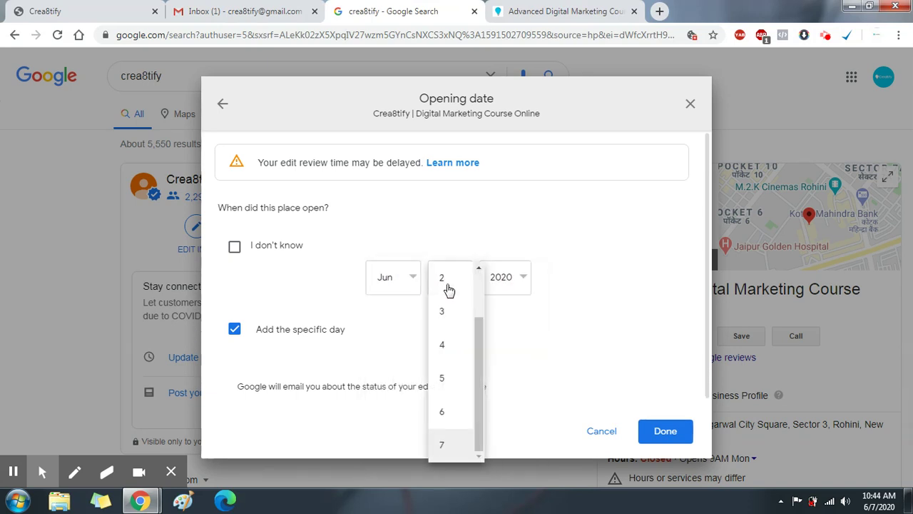
click(379, 320)
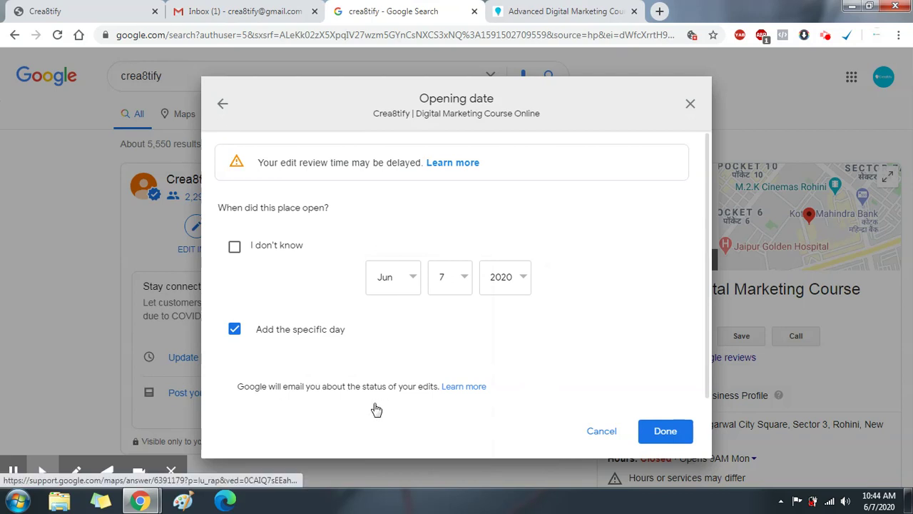
click(226, 109)
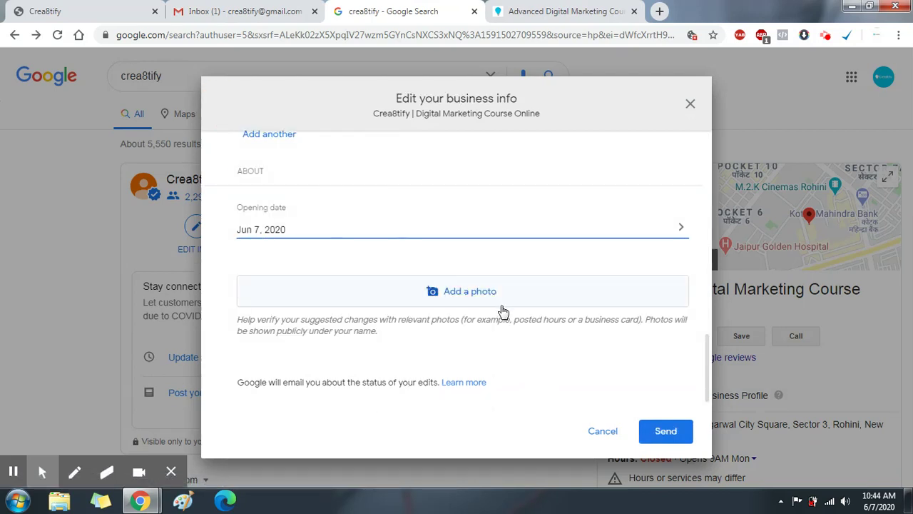
- Review the edited business info from the opening date back to the name, and look at the Gmail inbox
scroll(483, 283, up, 4)
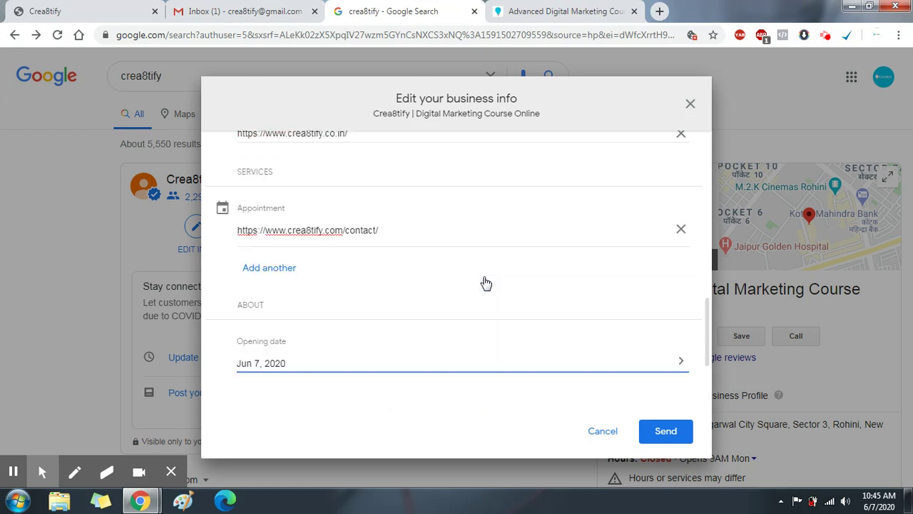
scroll(483, 274, up, 3)
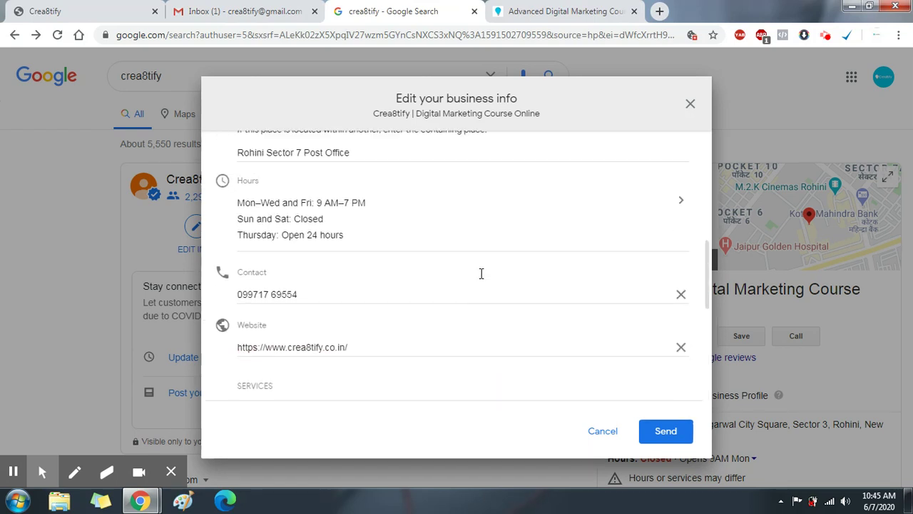
scroll(483, 278, up, 3)
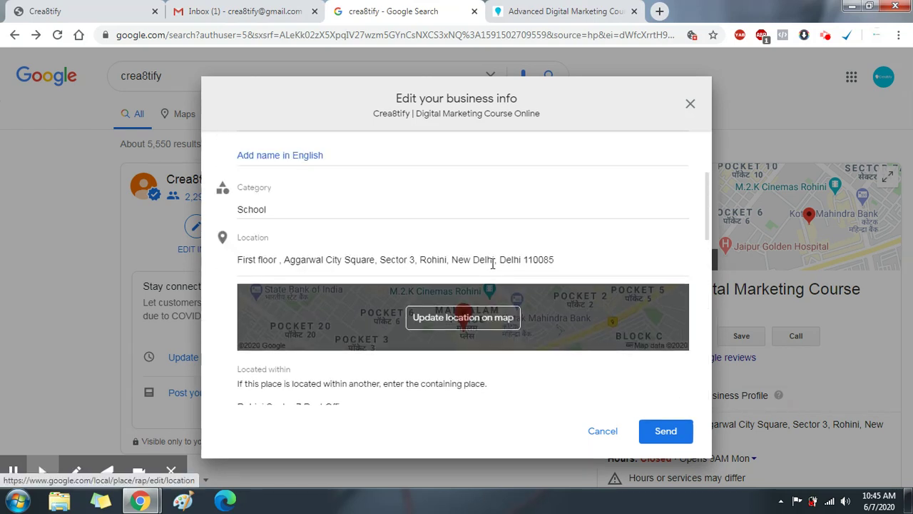
click(303, 6)
click(427, 10)
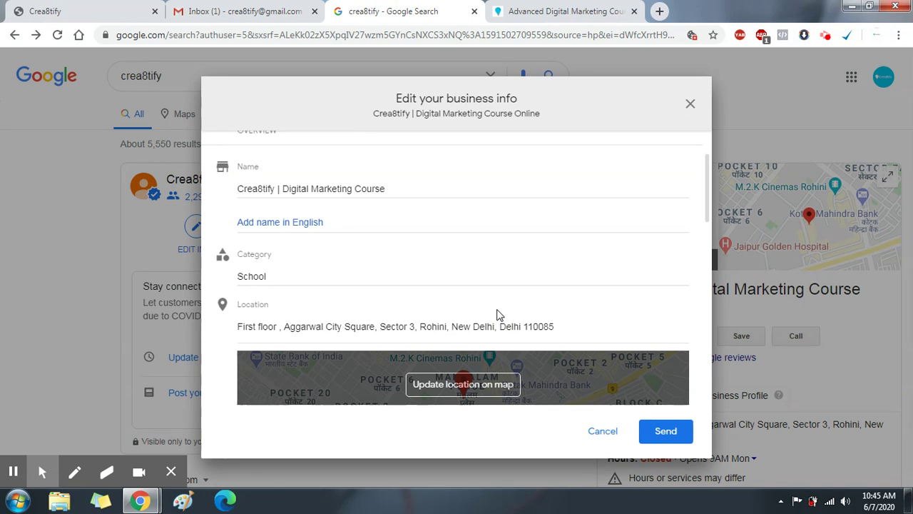
- Close the business info form, discard the edits, and examine the business profile shown beside the search results
click(690, 105)
click(525, 289)
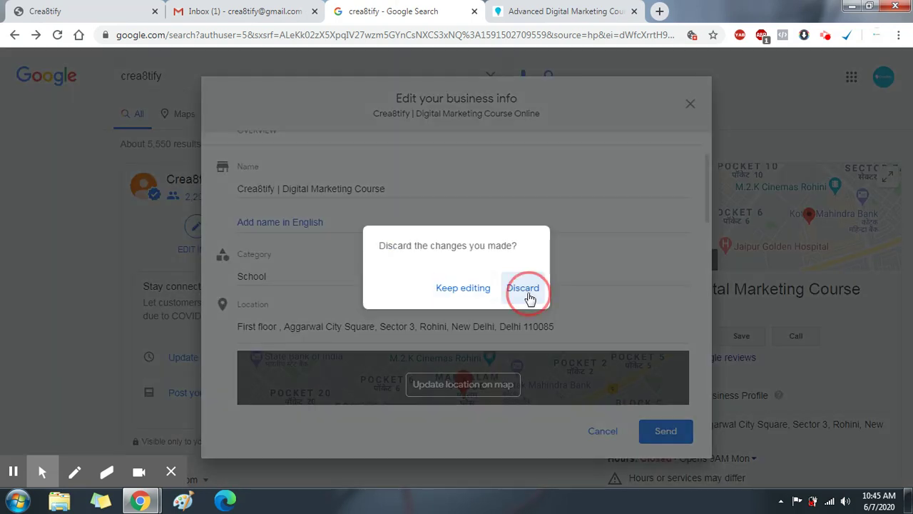
scroll(670, 251, down, 2)
scroll(671, 251, down, 1)
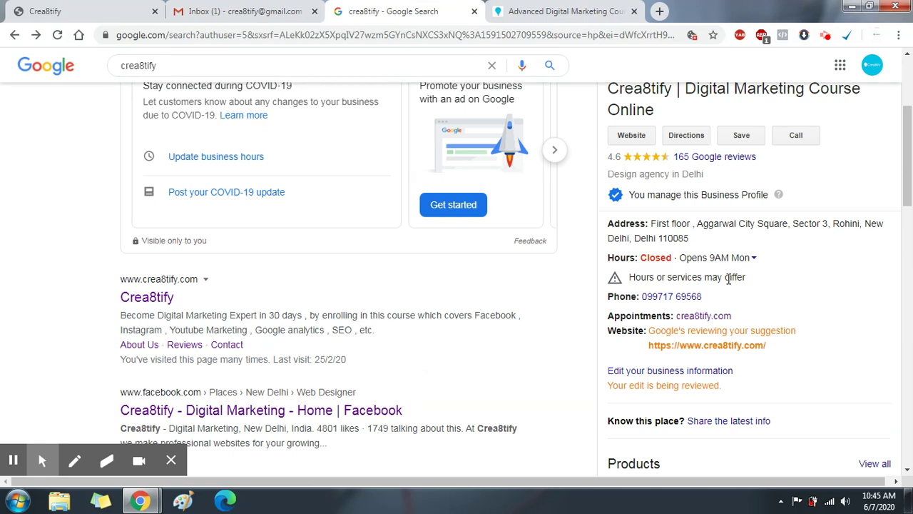
scroll(729, 278, down, 2)
scroll(729, 282, up, 4)
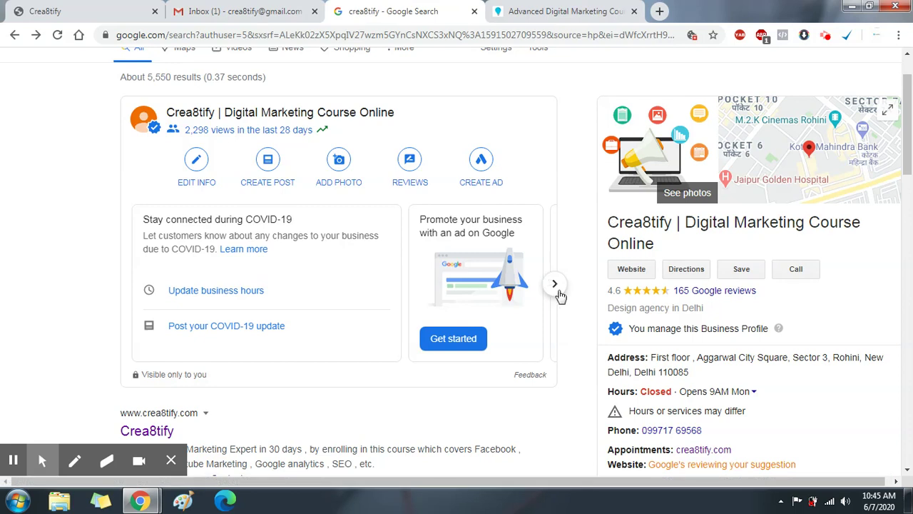
scroll(625, 217, down, 1)
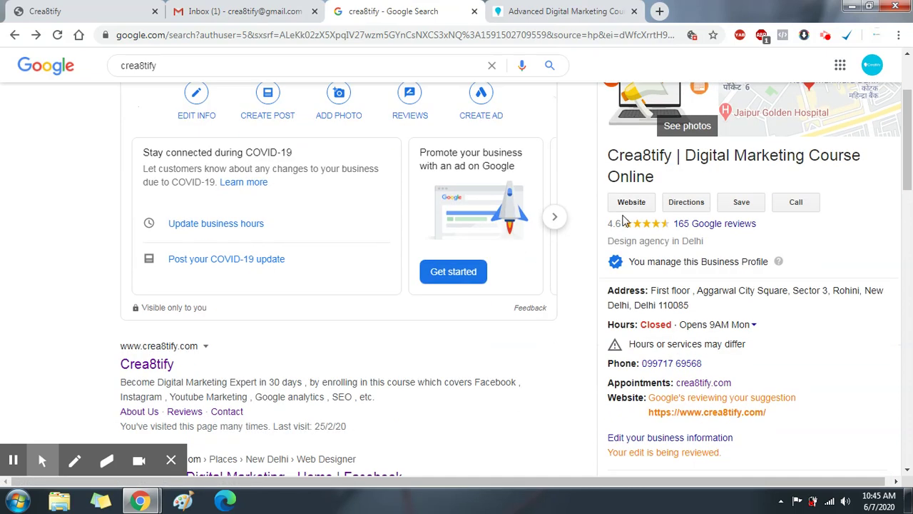